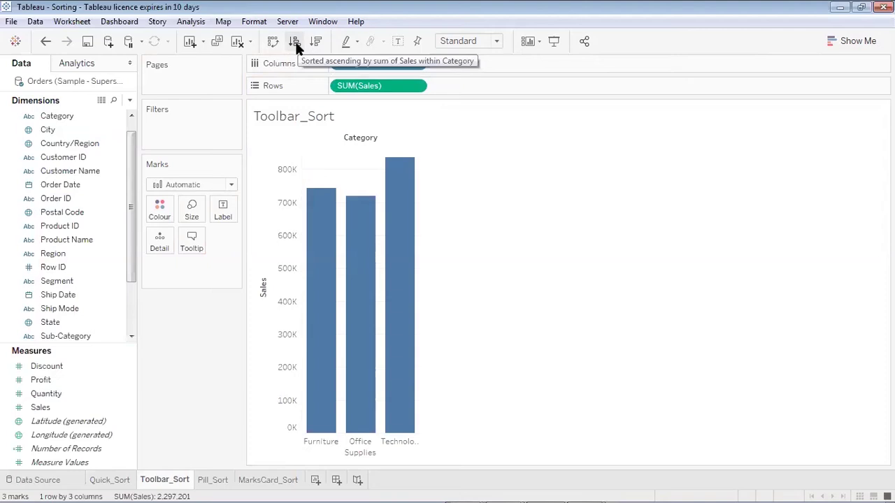
- Sort the Category bars on the Toolbar_Sort sheet ascending by Sales and switch the sort to descending
{"action": "left_click", "coordinate": [295, 42]}
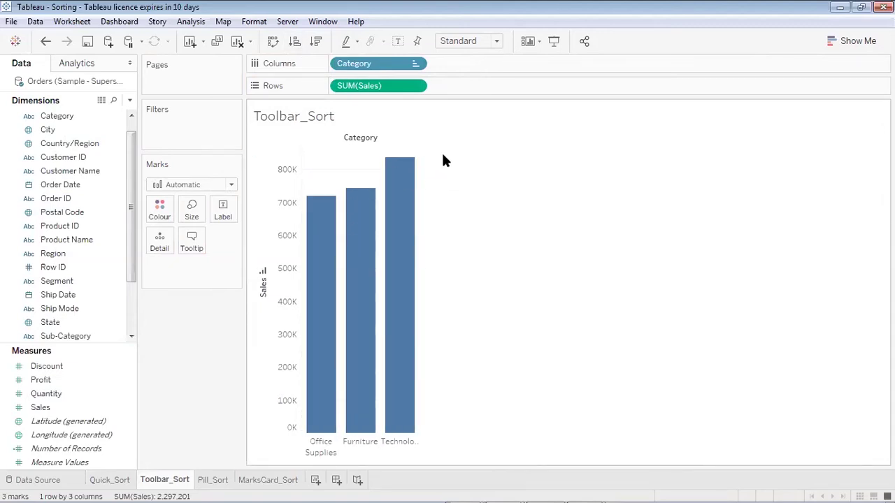
{"action": "mouse_move", "coordinate": [312, 243]}
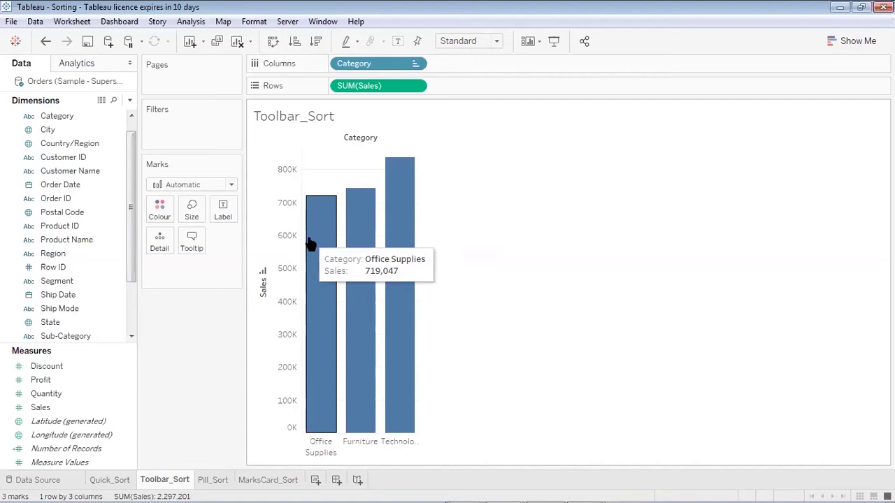
{"action": "mouse_move", "coordinate": [409, 182]}
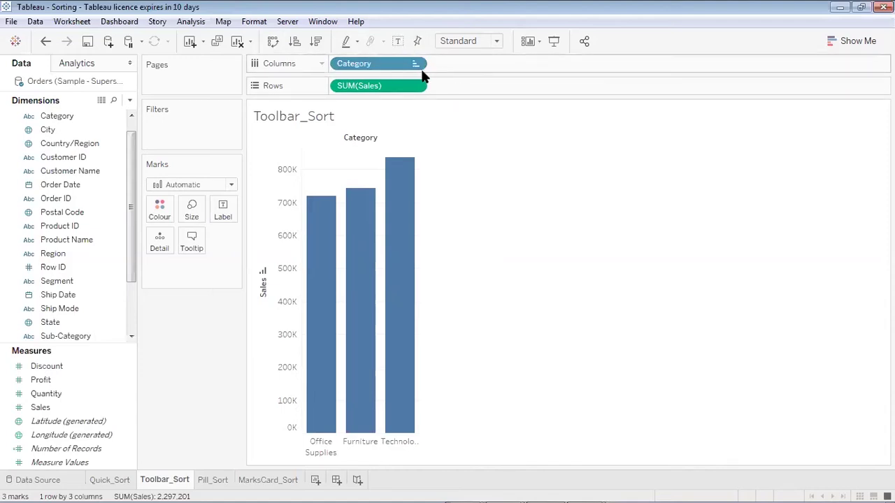
{"action": "left_click", "coordinate": [316, 44]}
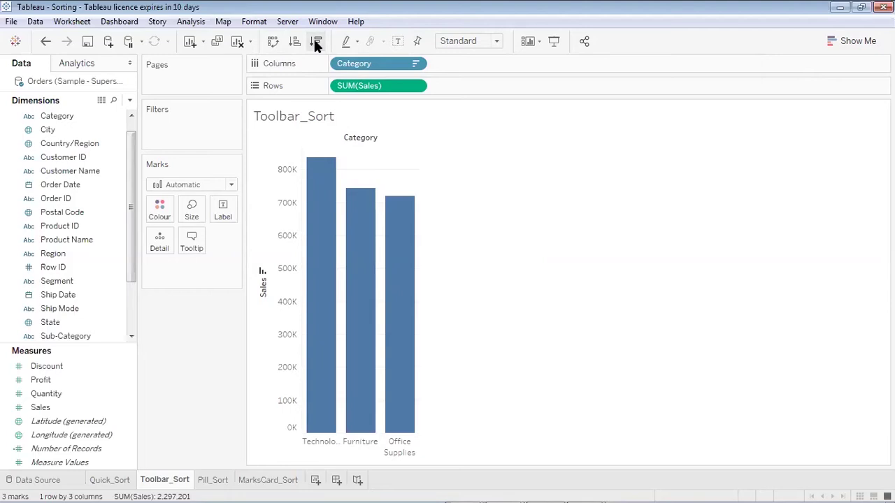
- Switch the Category bars back to ascending Sales order and clear the sort from the Sales axis
{"action": "left_click", "coordinate": [295, 42]}
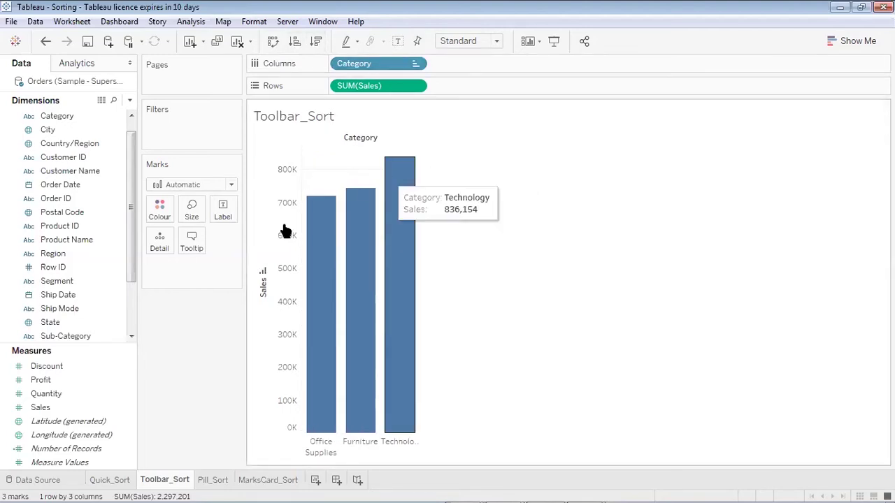
{"action": "left_click", "coordinate": [262, 273]}
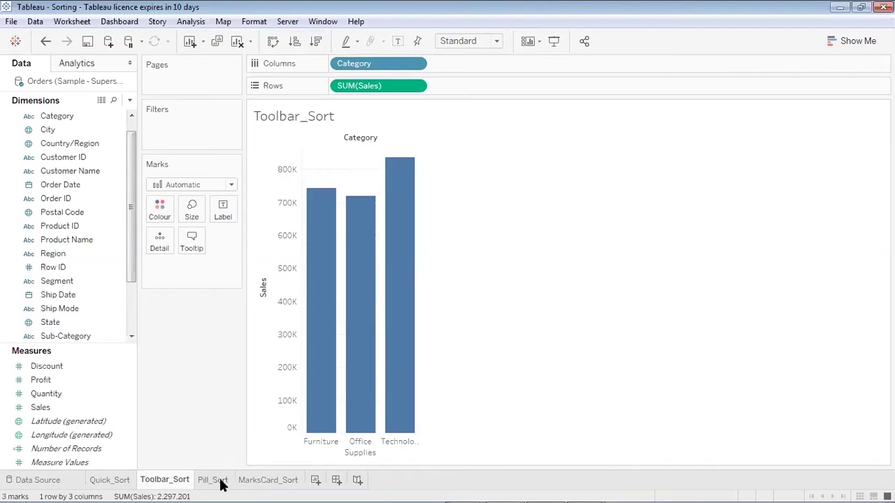
- Build a bar chart on the Pill_Sort sheet with Category in Columns and Sales in Rows
{"action": "mouse_move", "coordinate": [217, 485]}
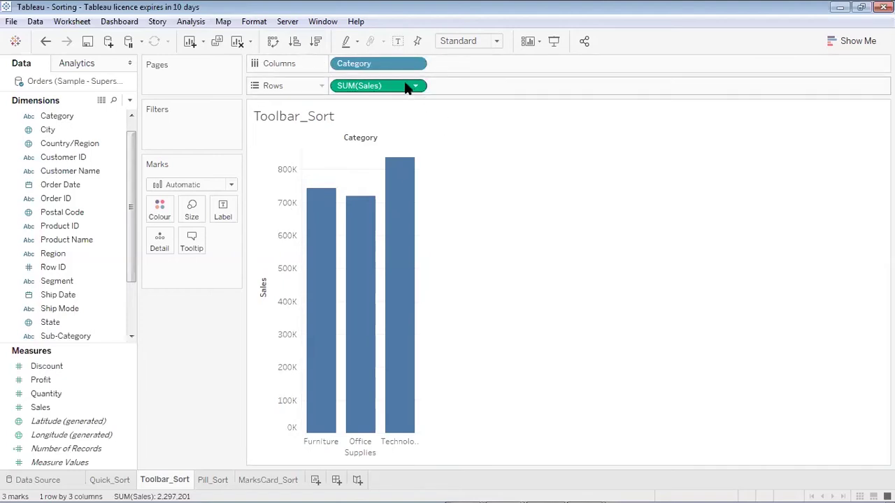
{"action": "left_click", "coordinate": [218, 481]}
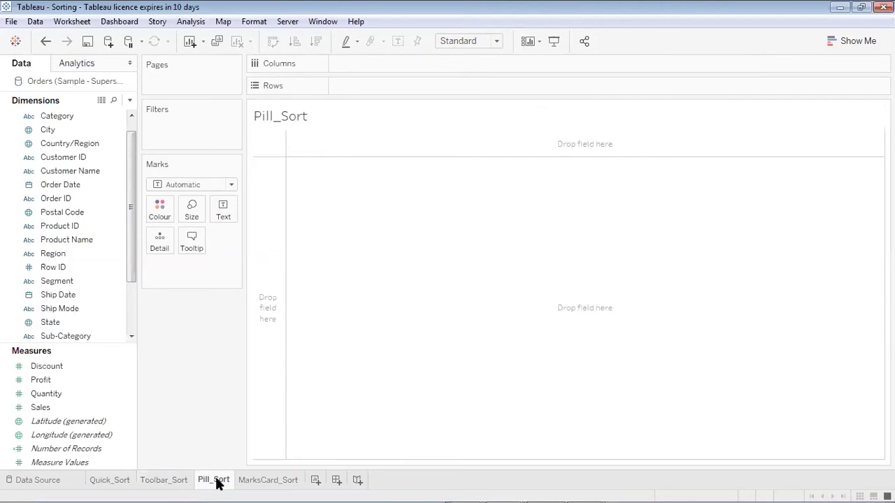
{"action": "left_click_drag", "start_coordinate": [60, 116], "coordinate": [343, 63]}
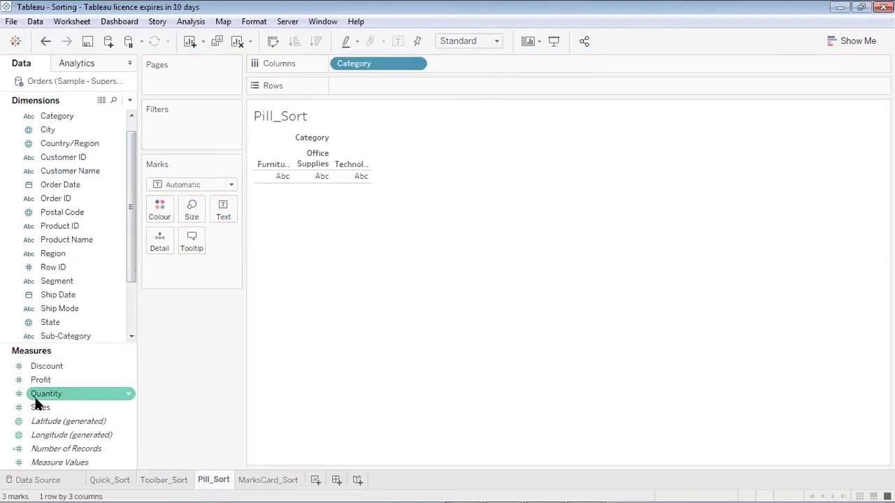
{"action": "left_click_drag", "start_coordinate": [20, 408], "coordinate": [342, 84]}
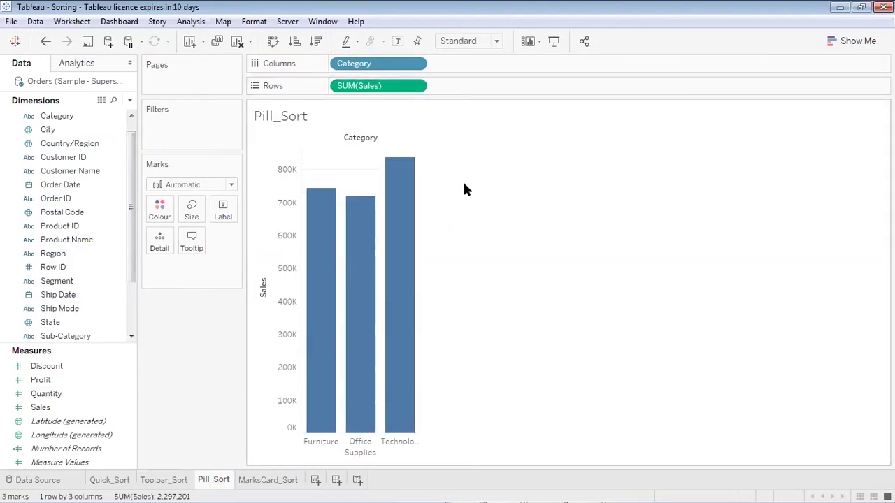
{"action": "left_click", "coordinate": [832, 41]}
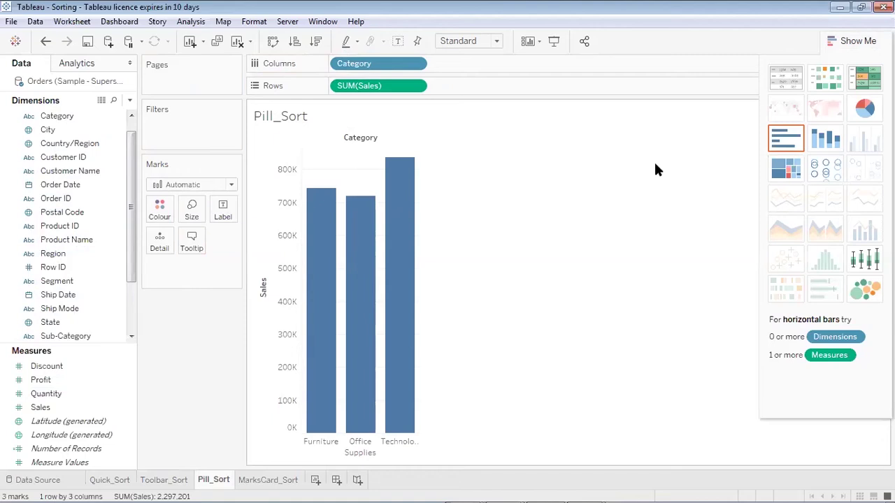
{"action": "left_click", "coordinate": [856, 41]}
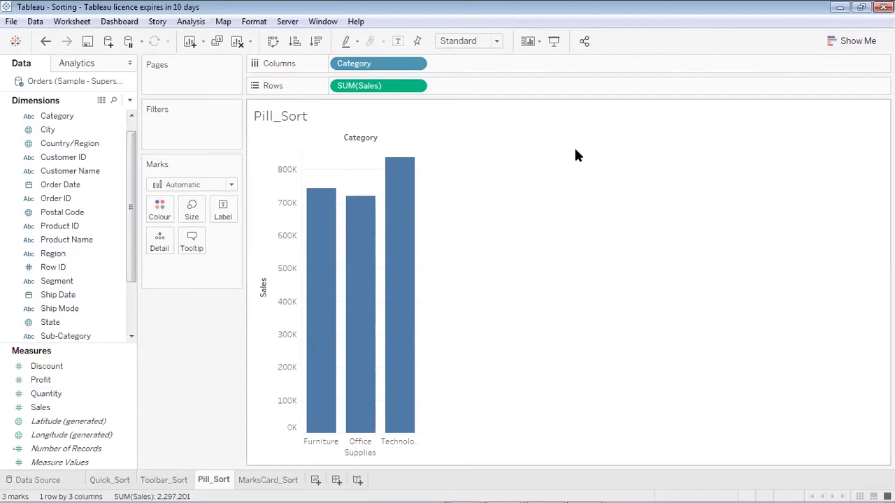
{"action": "left_click", "coordinate": [230, 185]}
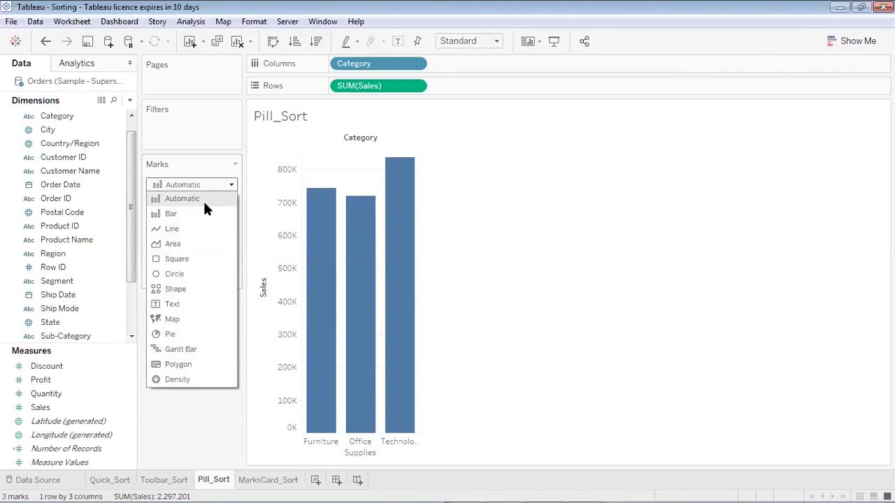
{"action": "left_click", "coordinate": [552, 196]}
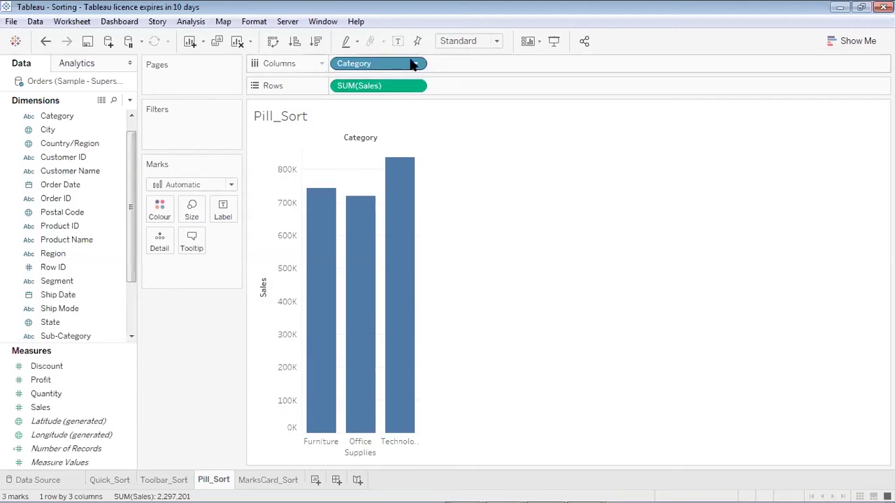
- Sort the Category field alphabetically through the sort settings of its pill, moving the dialog clear of the chart
{"action": "left_click", "coordinate": [416, 64]}
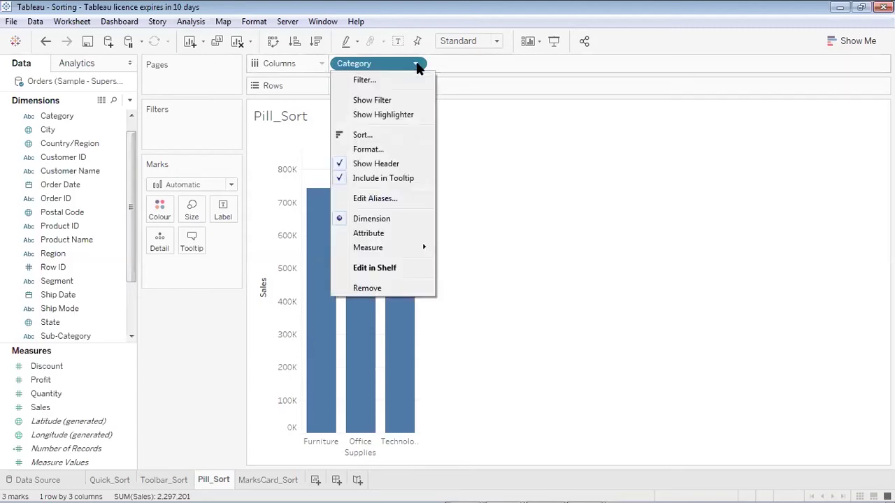
{"action": "left_click", "coordinate": [375, 135]}
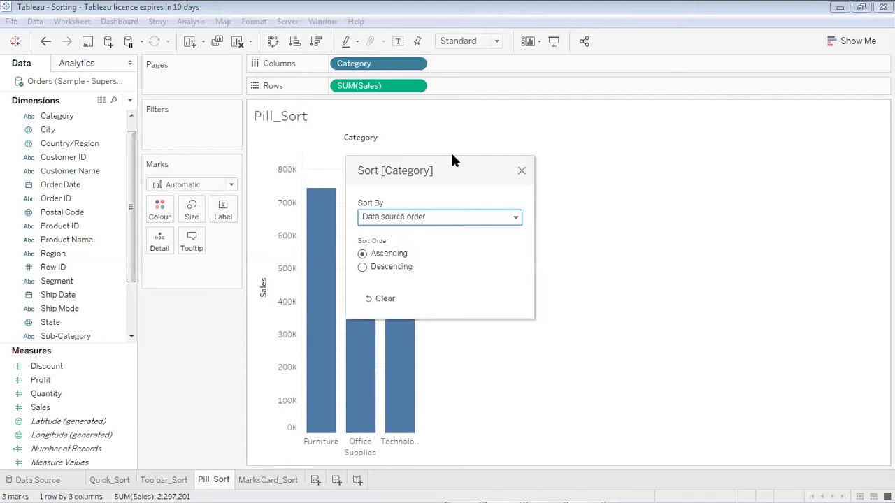
{"action": "left_click_drag", "start_coordinate": [460, 170], "coordinate": [574, 120]}
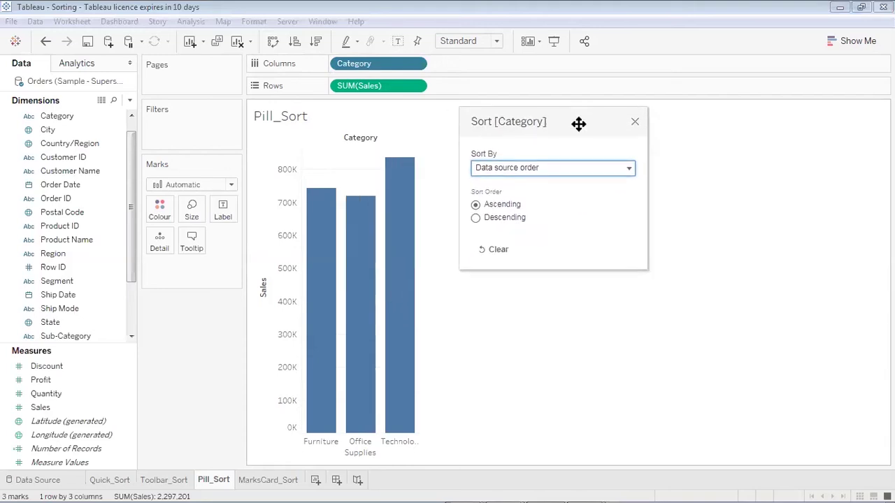
{"action": "left_click", "coordinate": [630, 170]}
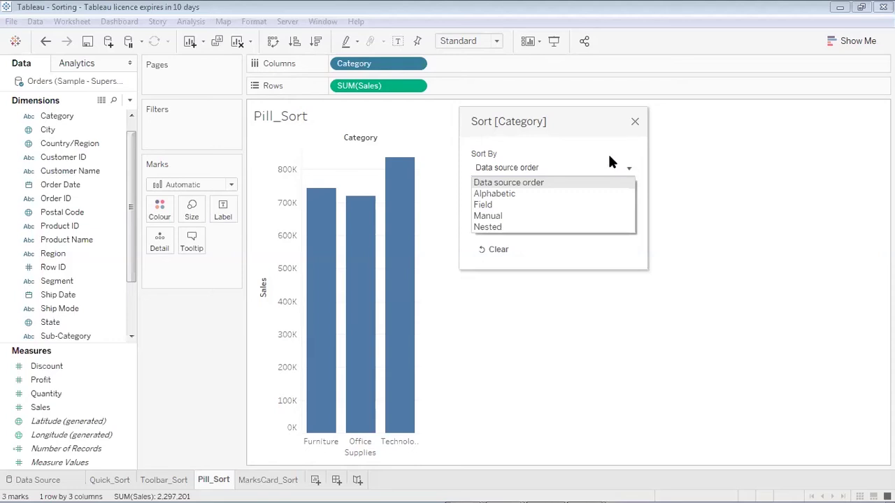
{"action": "left_click", "coordinate": [561, 194]}
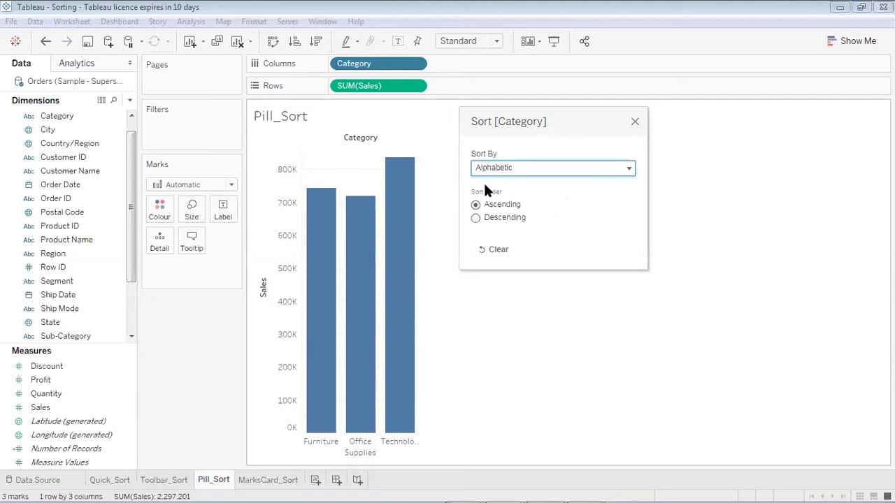
- Set the Category sort to the Profit field in descending order and close the sort settings
{"action": "left_click", "coordinate": [627, 169]}
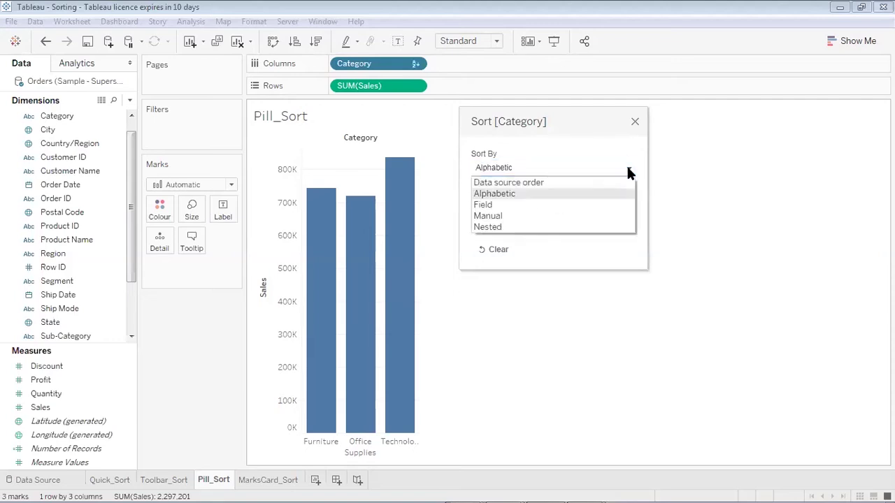
{"action": "left_click", "coordinate": [576, 204]}
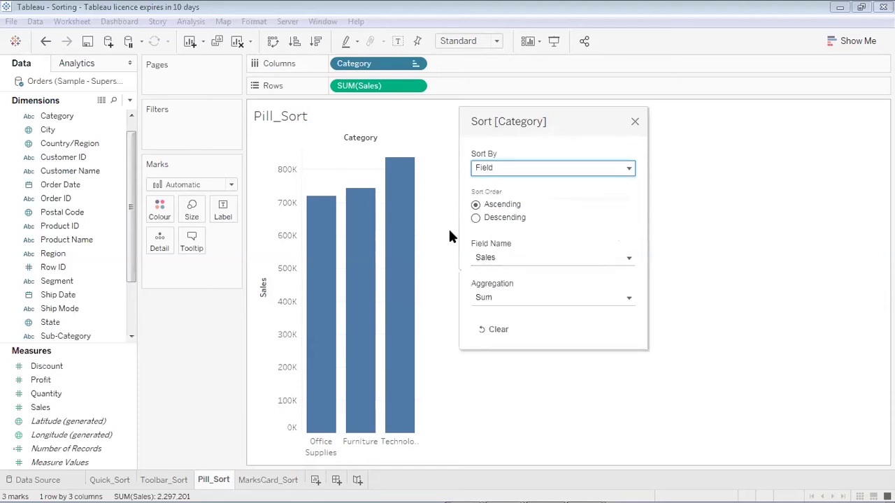
{"action": "left_click", "coordinate": [628, 258]}
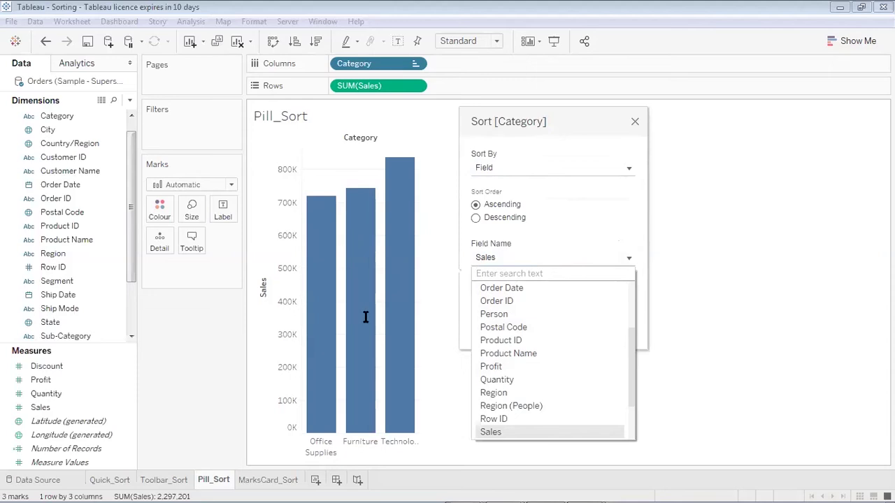
{"action": "left_click", "coordinate": [484, 367]}
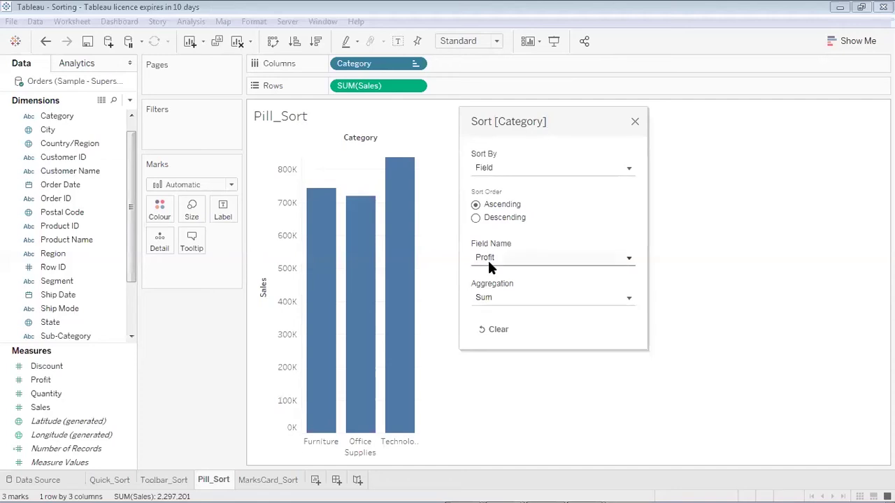
{"action": "left_click", "coordinate": [475, 207]}
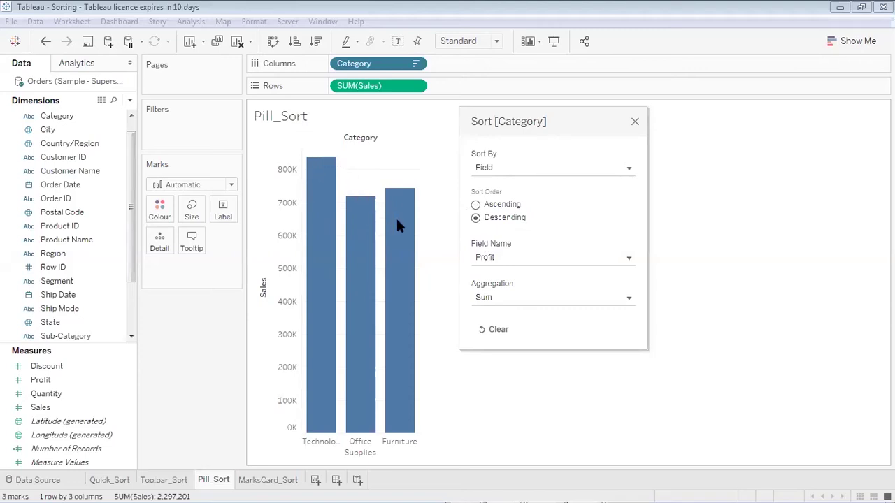
{"action": "left_click", "coordinate": [634, 123]}
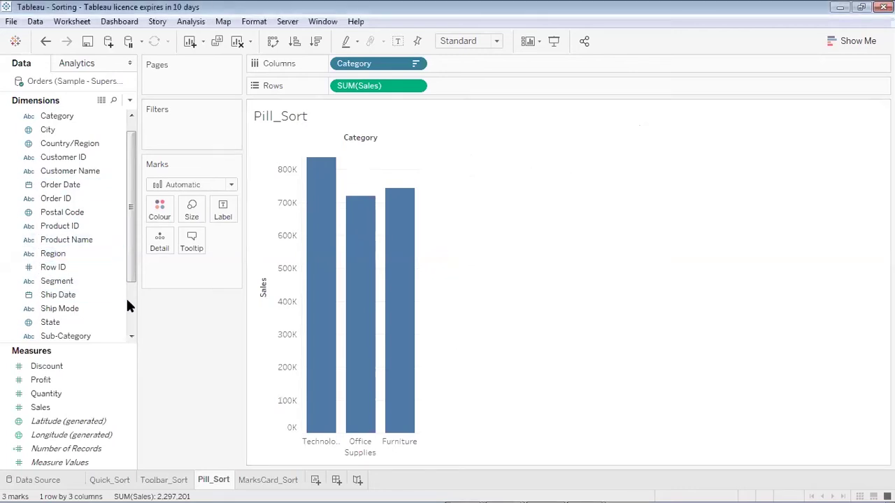
- Label the Category bars with the Profit measure
{"action": "left_click", "coordinate": [68, 382]}
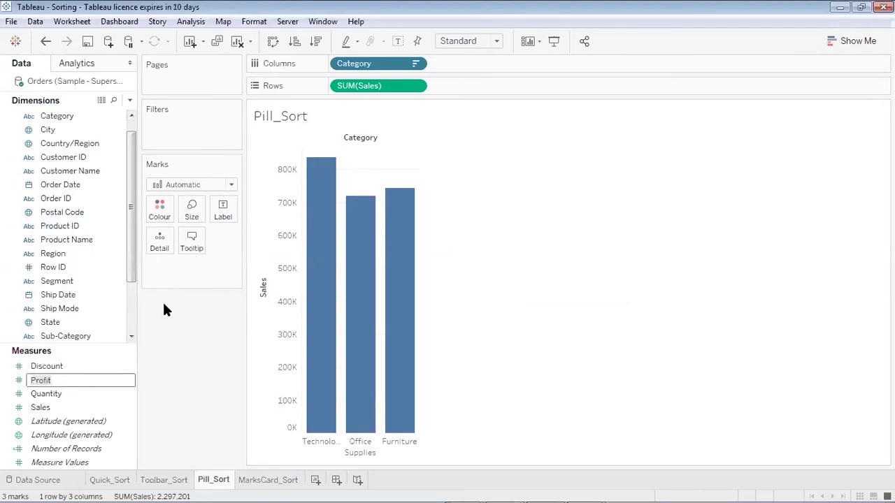
{"action": "left_click", "coordinate": [180, 379]}
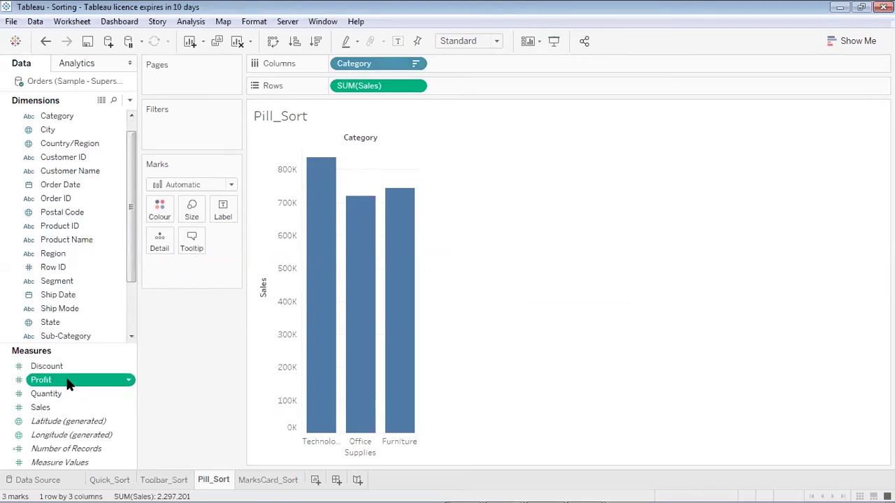
{"action": "left_click_drag", "start_coordinate": [68, 389], "coordinate": [225, 204]}
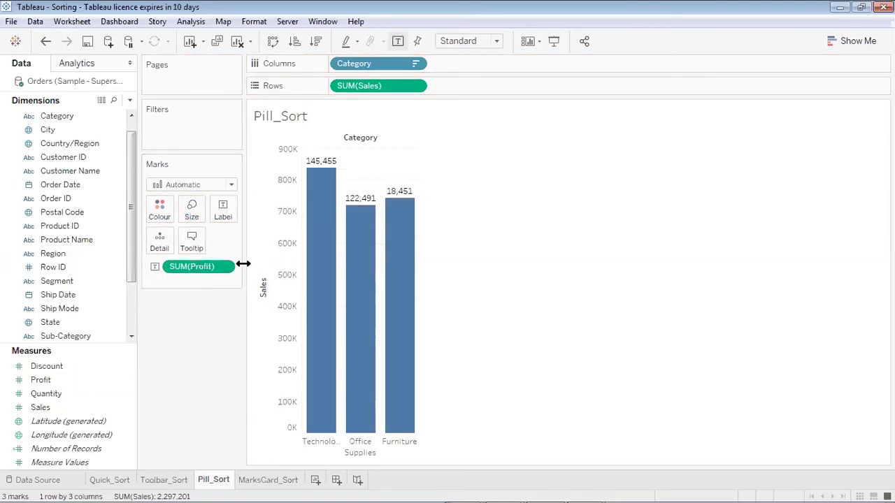
{"action": "mouse_move", "coordinate": [324, 188]}
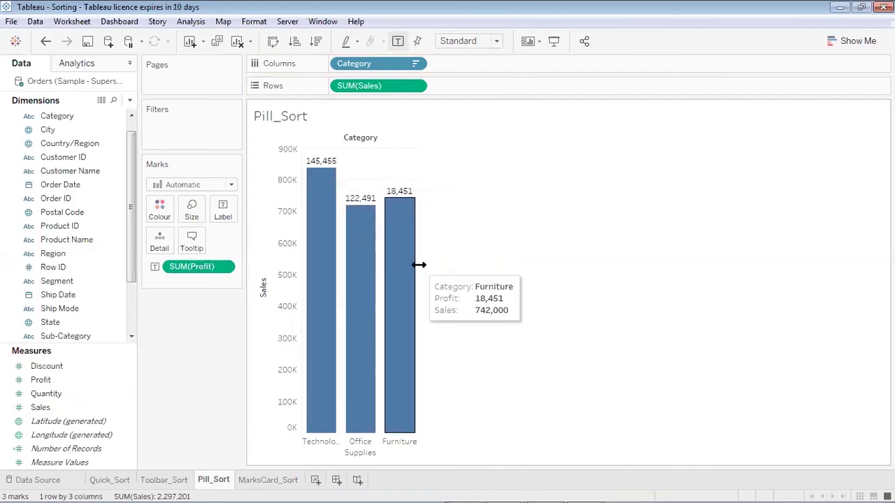
- Widen the chart's category columns and inspect the Profit values on the Office Supplies and Furniture bars
{"action": "left_click_drag", "start_coordinate": [417, 264], "coordinate": [450, 265]}
{"action": "mouse_move", "coordinate": [362, 241]}
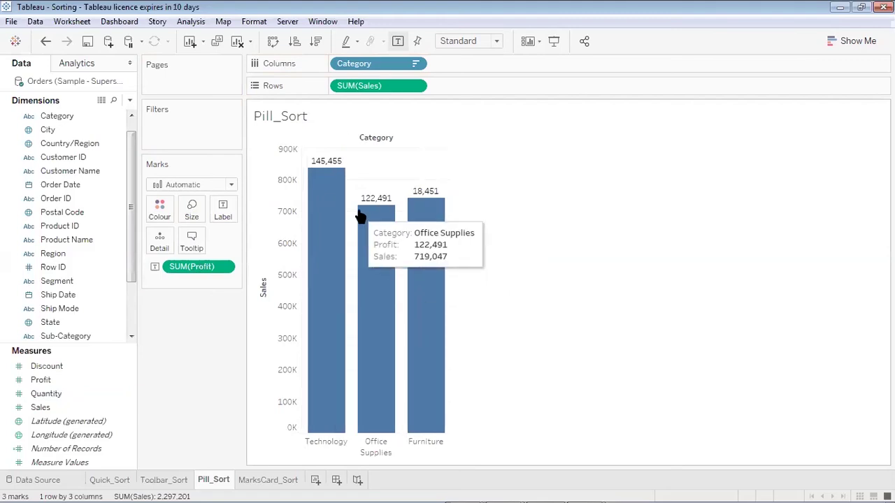
{"action": "mouse_move", "coordinate": [425, 197]}
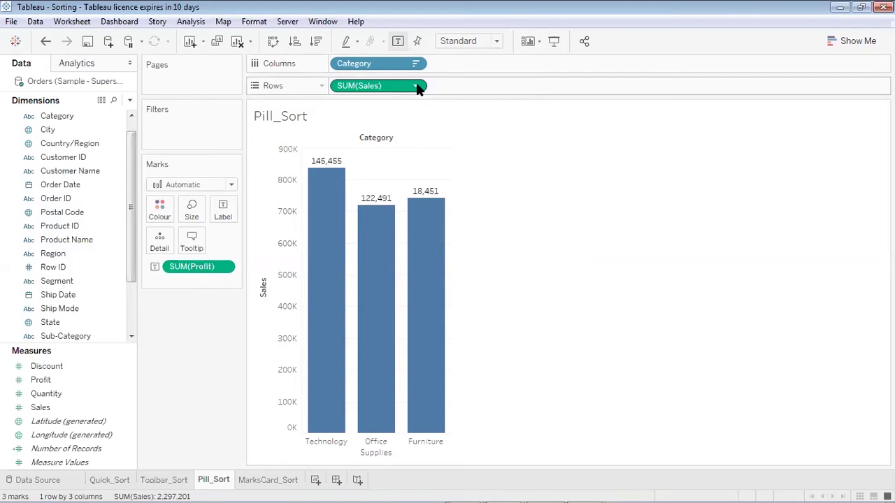
- Clear the sort on the Category field and remove Profit from the bar labels
{"action": "left_click", "coordinate": [416, 63]}
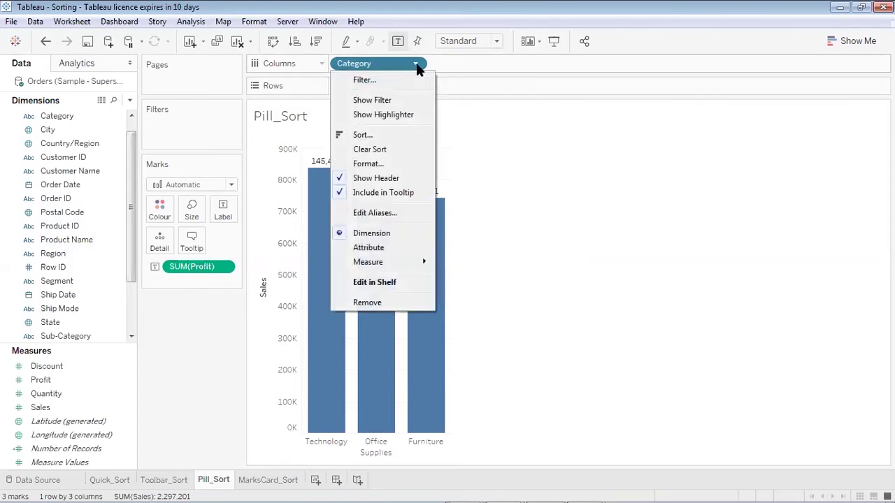
{"action": "left_click", "coordinate": [399, 149]}
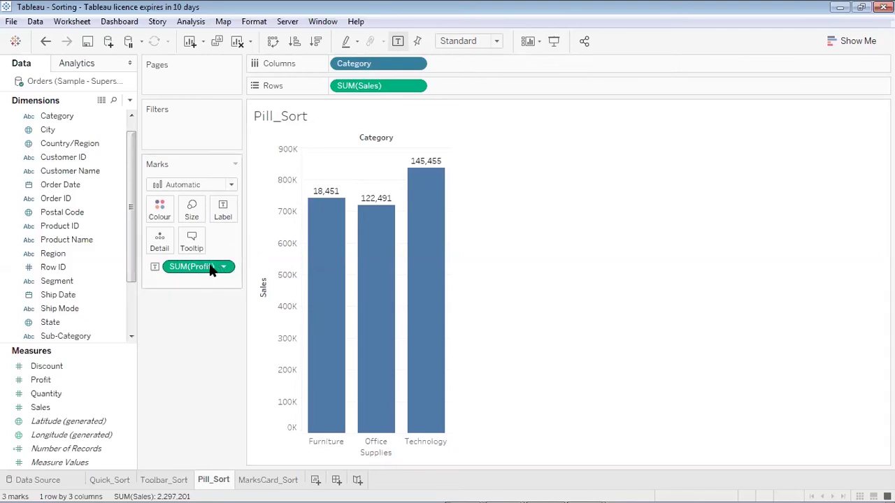
{"action": "left_click_drag", "start_coordinate": [206, 272], "coordinate": [51, 383]}
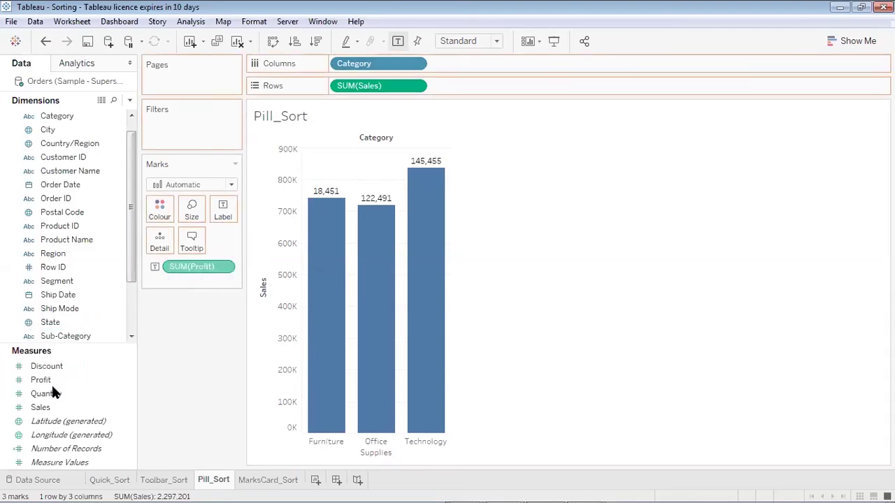
{"action": "right_click", "coordinate": [415, 87]}
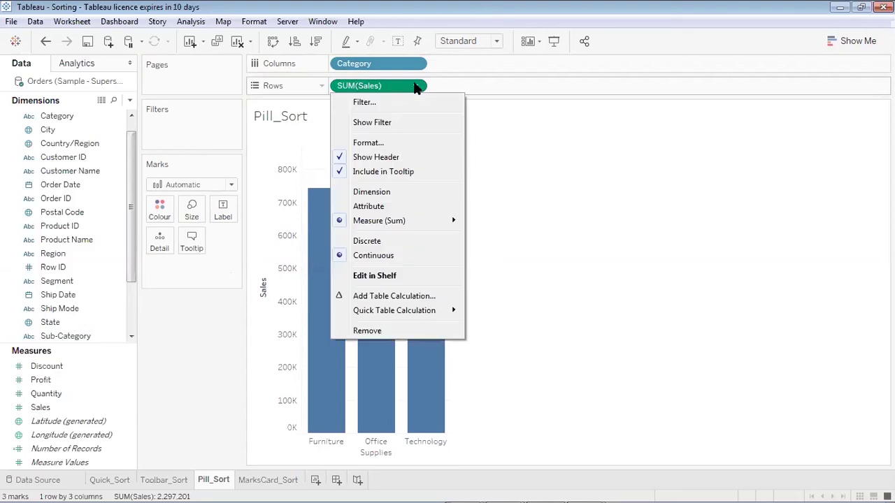
{"action": "left_click", "coordinate": [514, 162]}
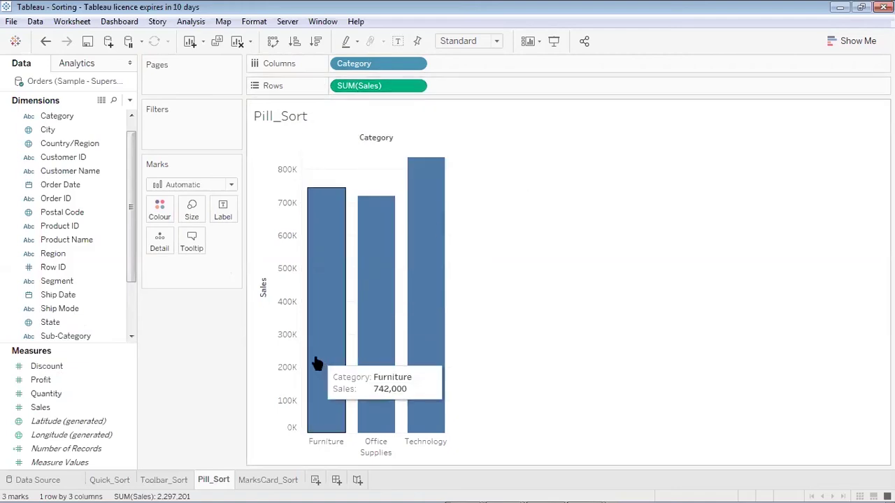
- On the MarksCard_Sort sheet, build a bar chart with Category as columns and Sales as rows
{"action": "left_click", "coordinate": [258, 481]}
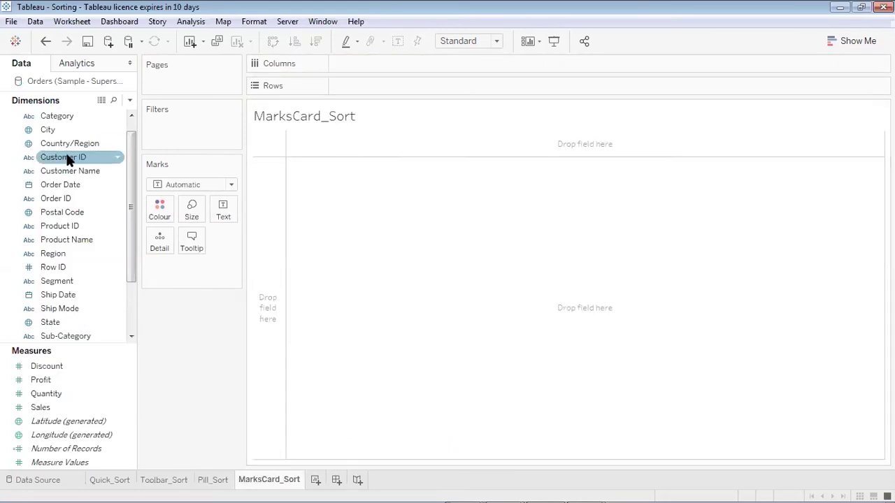
{"action": "left_click_drag", "start_coordinate": [71, 114], "coordinate": [390, 63]}
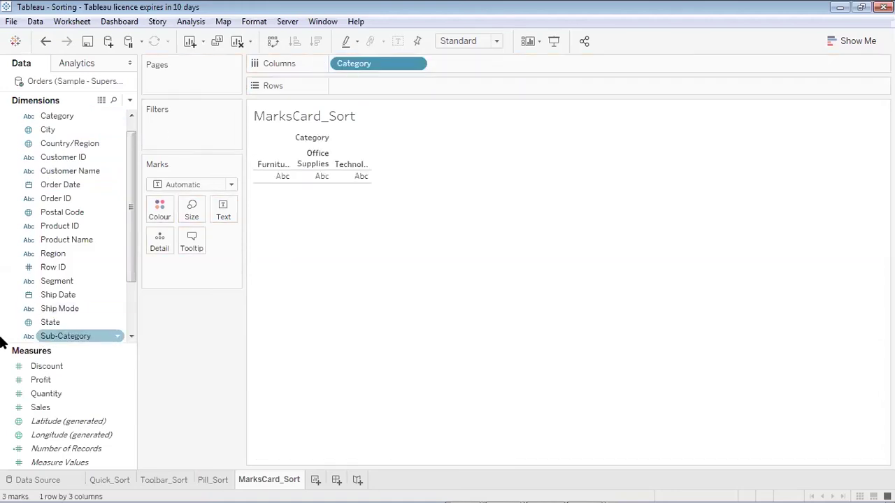
{"action": "left_click_drag", "start_coordinate": [40, 408], "coordinate": [357, 92]}
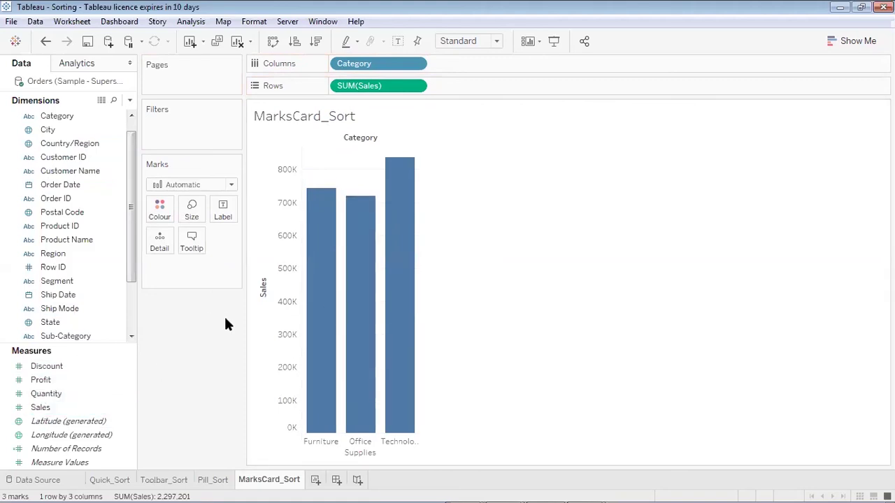
- Colour the category bars by the Profit measure and widen the chart's columns
{"action": "left_click_drag", "start_coordinate": [32, 381], "coordinate": [158, 210]}
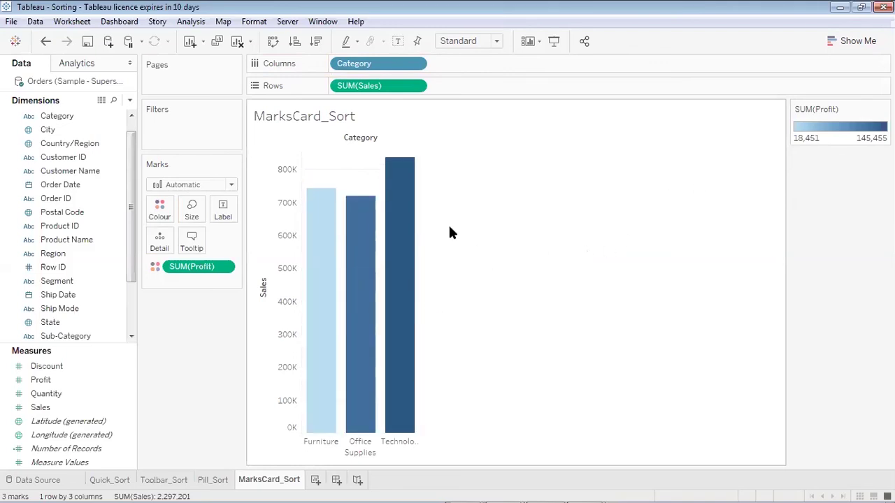
{"action": "mouse_move", "coordinate": [319, 410]}
{"action": "key", "text": "ctrl+Right"}
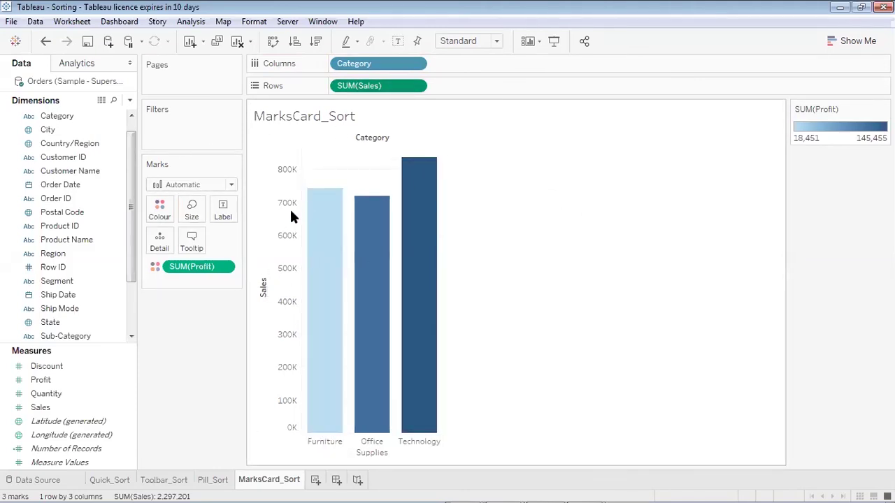
{"action": "left_click", "coordinate": [223, 267]}
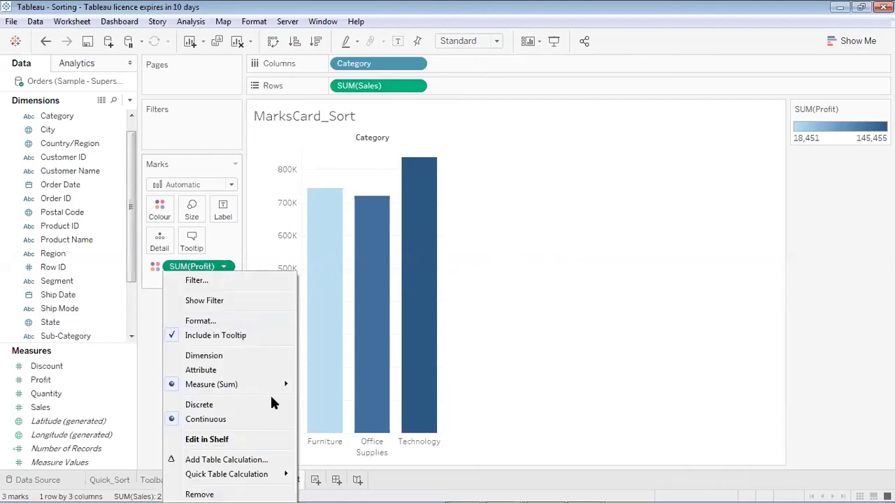
{"action": "left_click", "coordinate": [259, 253]}
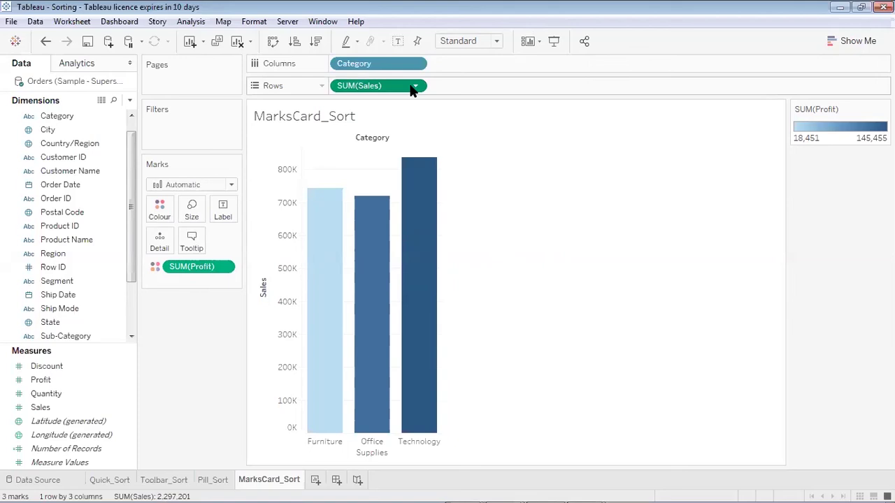
{"action": "left_click", "coordinate": [415, 87]}
{"action": "left_click", "coordinate": [413, 87]}
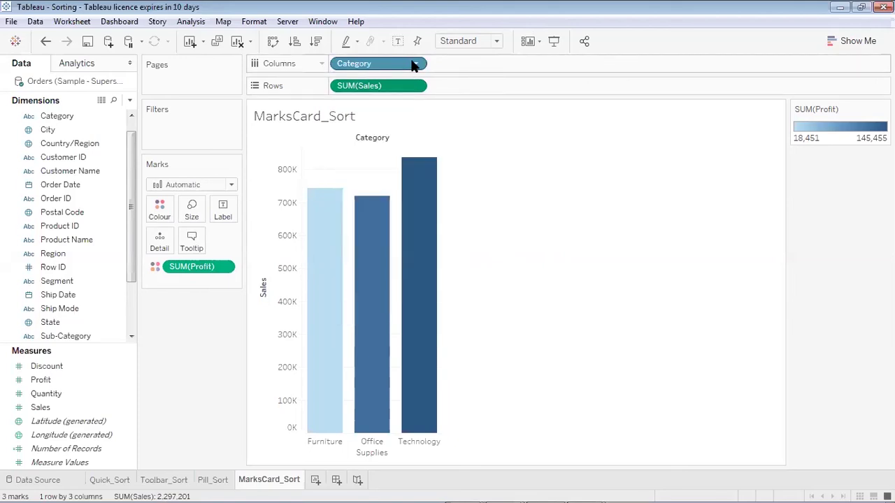
- Sort the Category field by the Profit field in ascending order with Sum aggregation and close the sort settings
{"action": "left_click", "coordinate": [415, 65]}
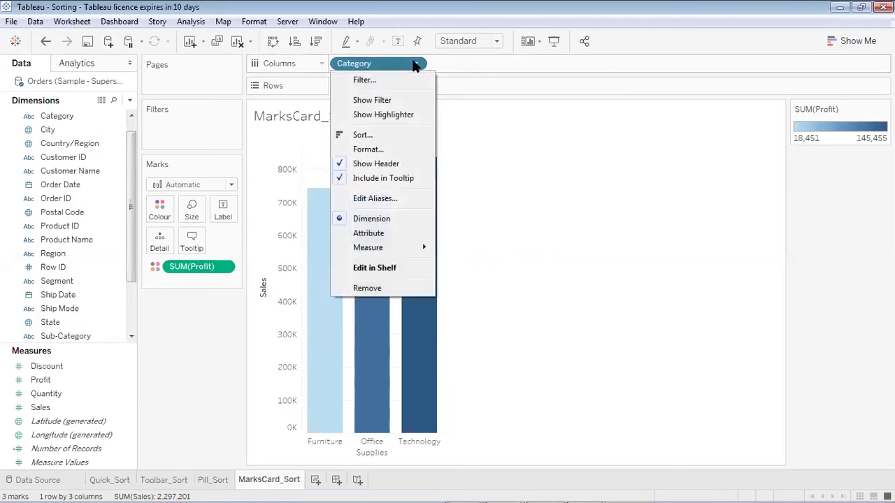
{"action": "left_click", "coordinate": [385, 133]}
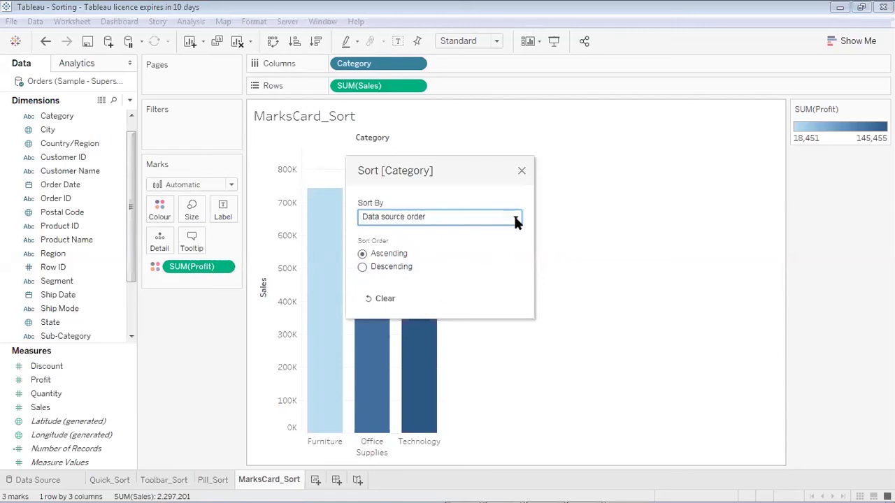
{"action": "left_click", "coordinate": [515, 219]}
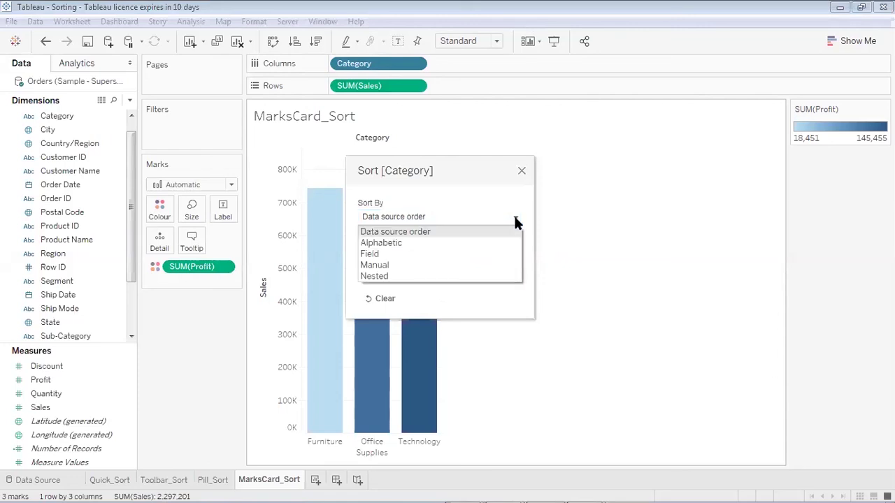
{"action": "left_click", "coordinate": [460, 267]}
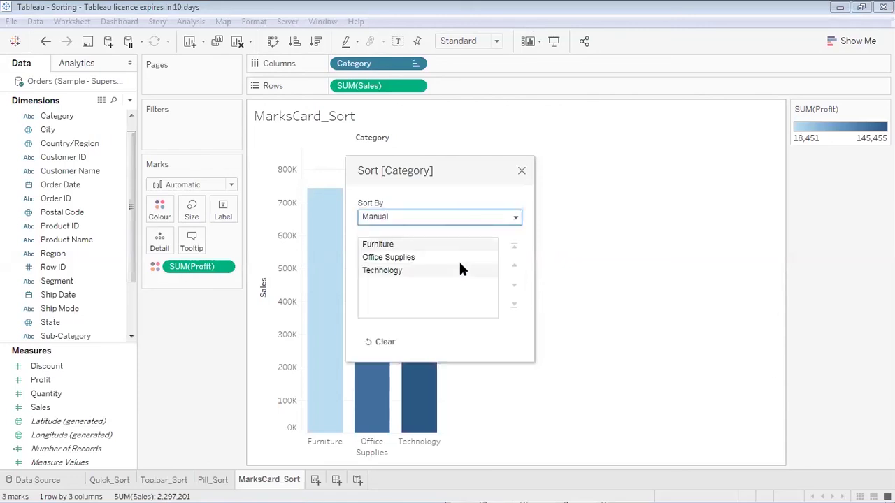
{"action": "left_click", "coordinate": [514, 219]}
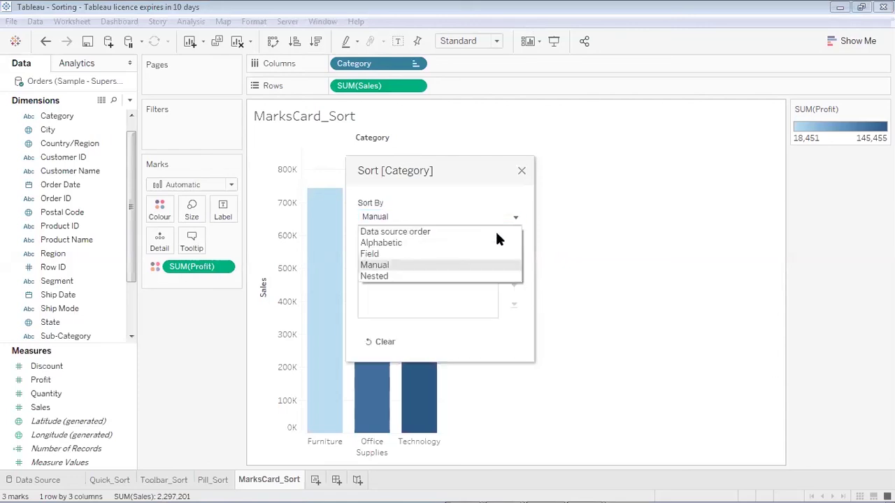
{"action": "left_click", "coordinate": [473, 255]}
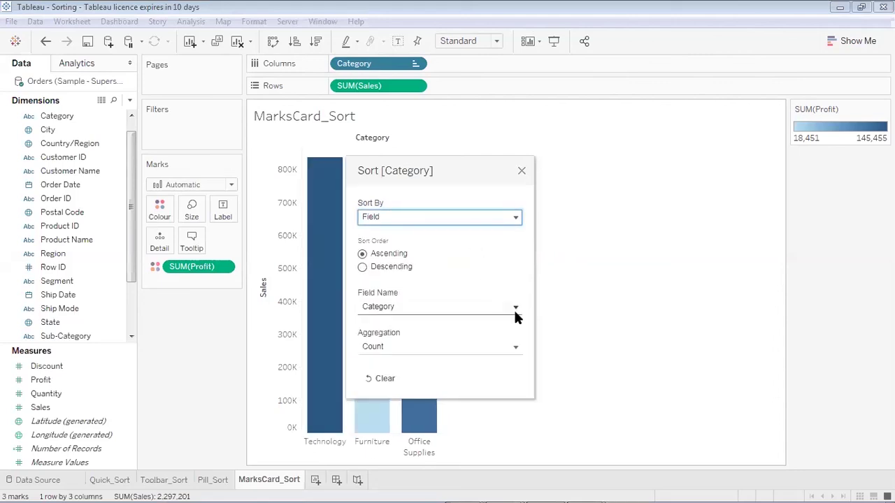
{"action": "left_click", "coordinate": [514, 311]}
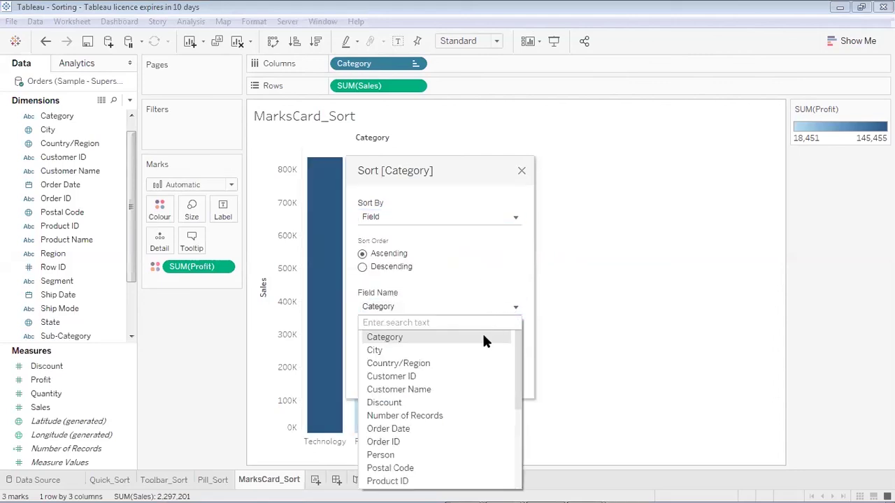
{"action": "left_click_drag", "start_coordinate": [517, 365], "coordinate": [514, 403]}
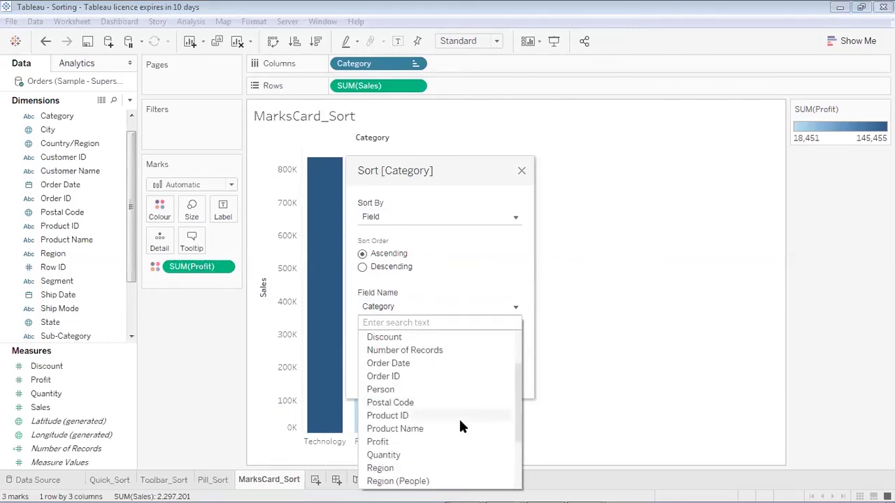
{"action": "left_click", "coordinate": [456, 442]}
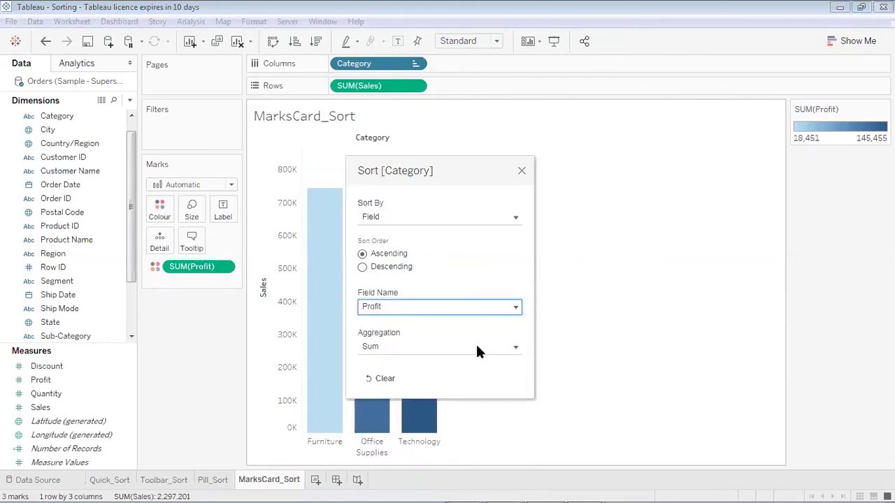
{"action": "left_click", "coordinate": [521, 171]}
{"action": "mouse_move", "coordinate": [339, 231]}
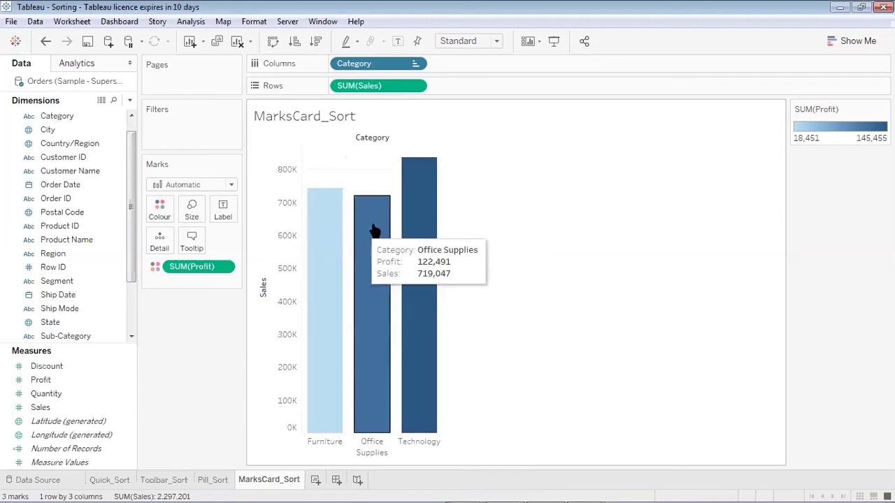
- Change the Category field's Profit sort to descending order and close the sort settings
{"action": "left_click", "coordinate": [415, 65]}
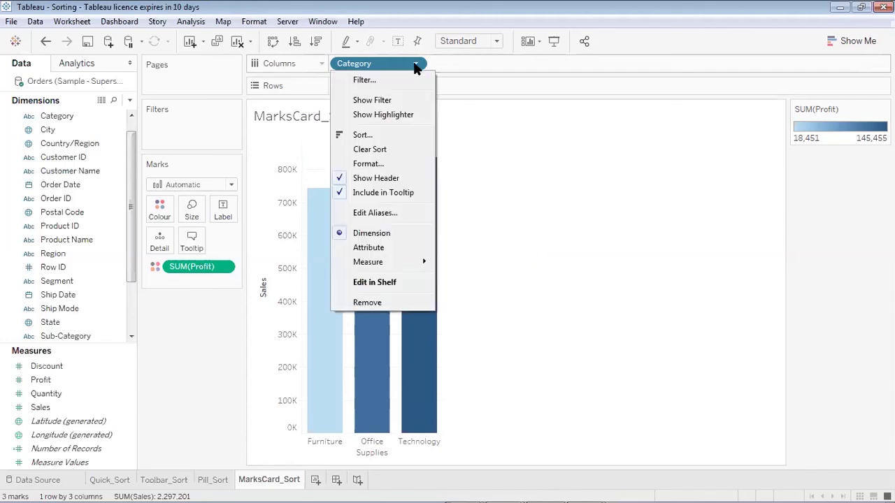
{"action": "left_click", "coordinate": [380, 136]}
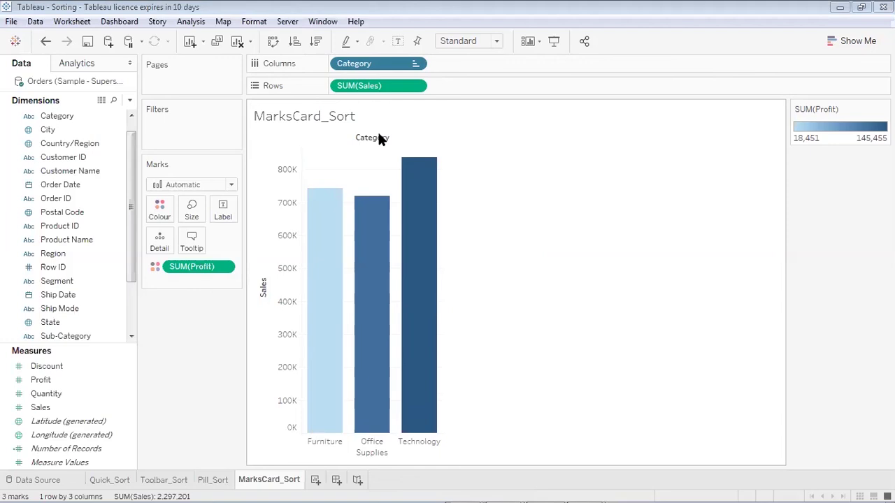
{"action": "left_click", "coordinate": [362, 228]}
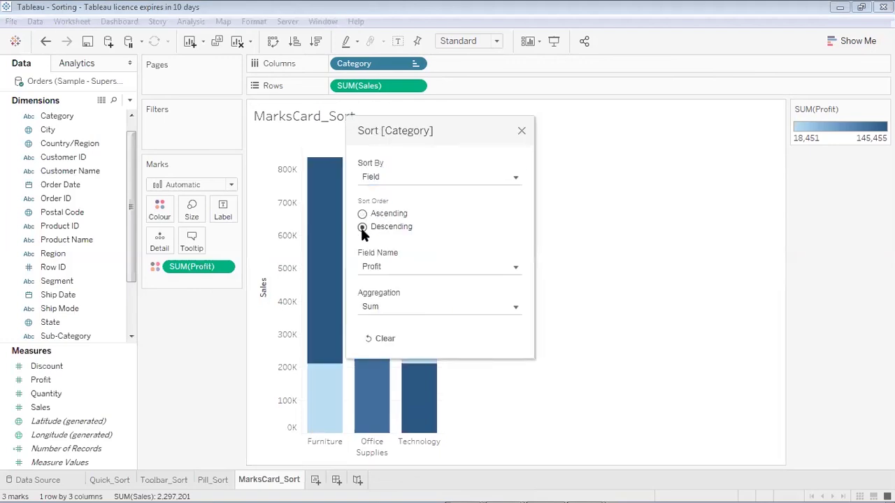
{"action": "left_click", "coordinate": [520, 129]}
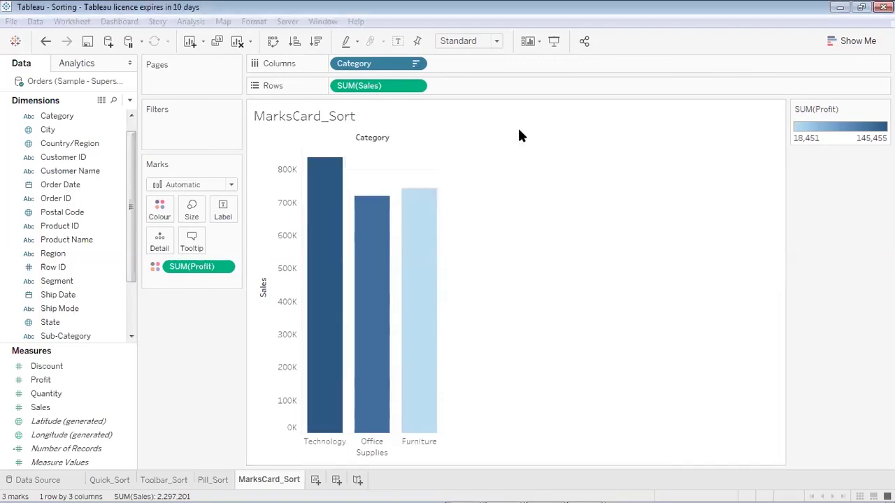